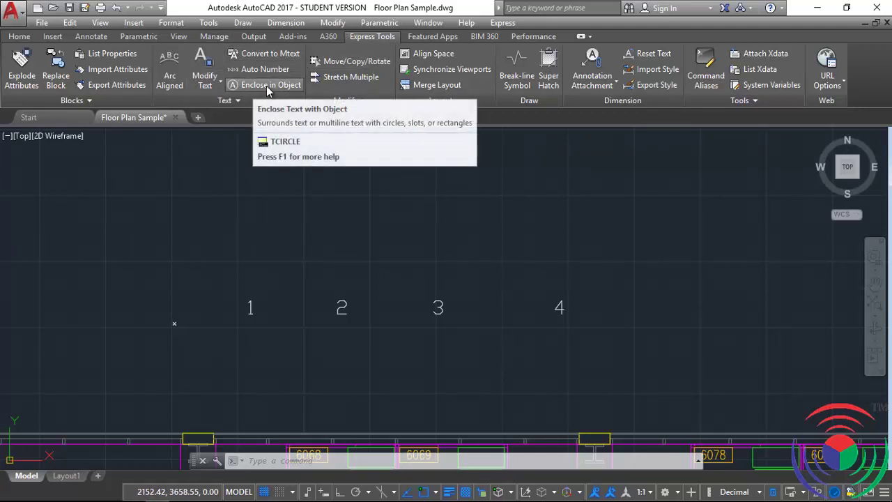
Enclose grid label 1 in a variable-size circle at the default offset using Enclose in Object
click(268, 85)
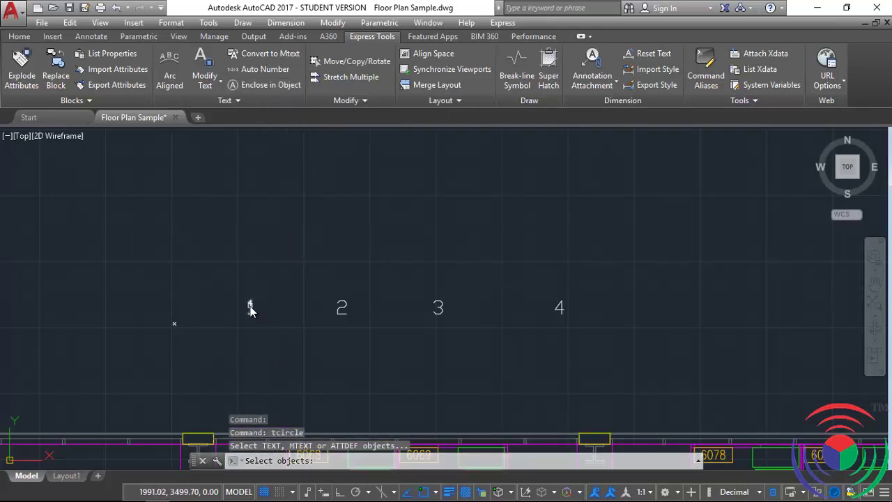
click(251, 308)
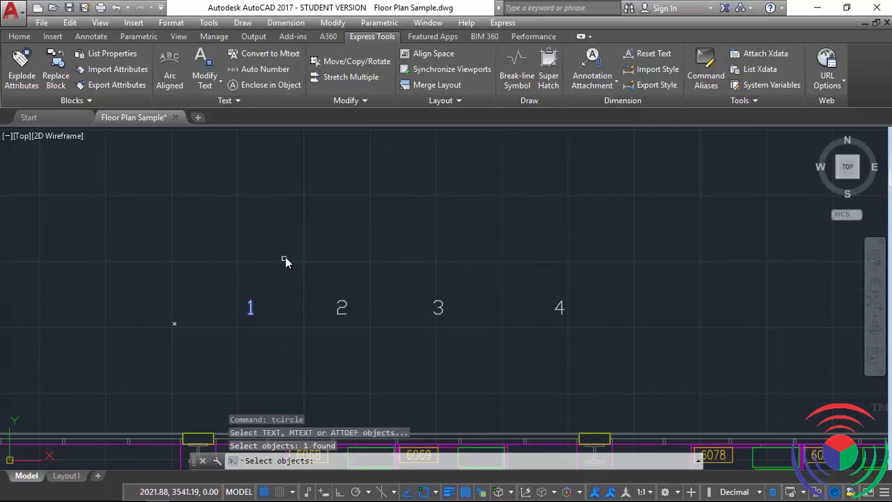
key(Return)
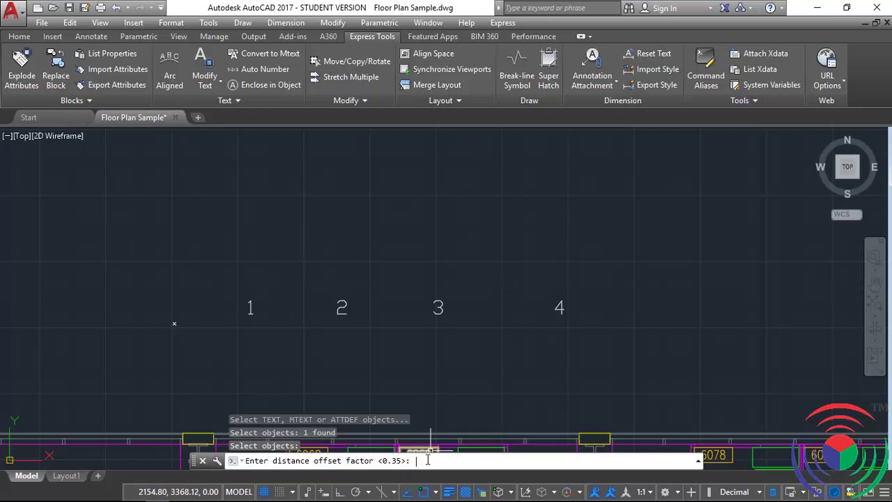
key(Return)
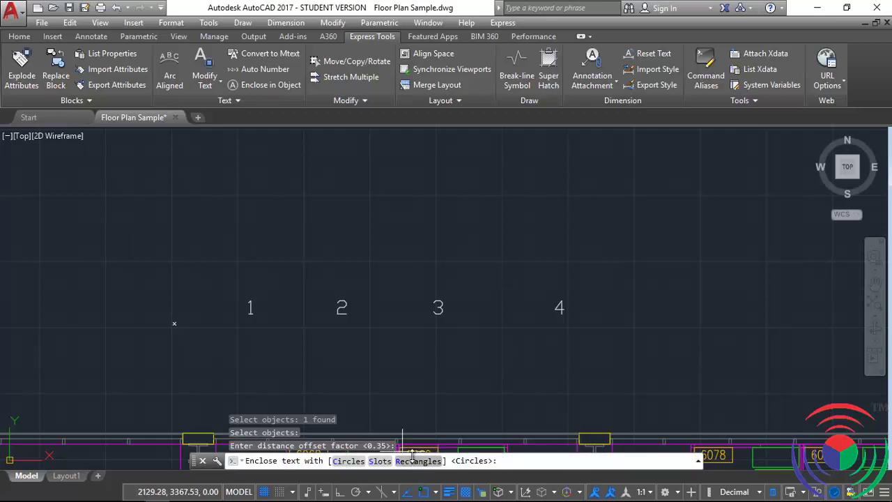
click(349, 462)
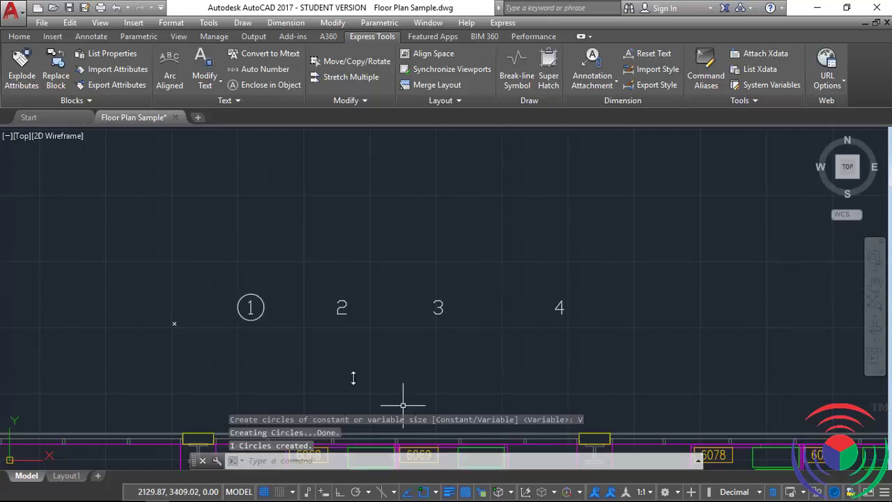
click(519, 461)
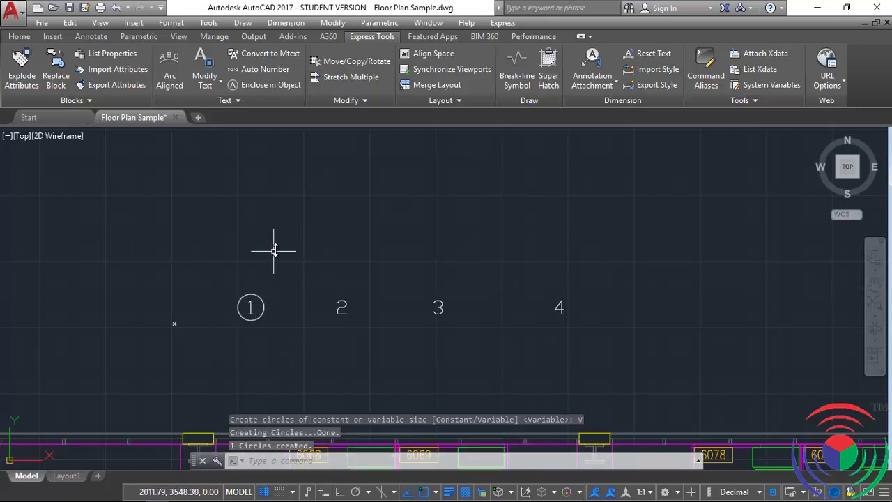
Enclose label 2 in a variable-size slot at the default offset
click(256, 87)
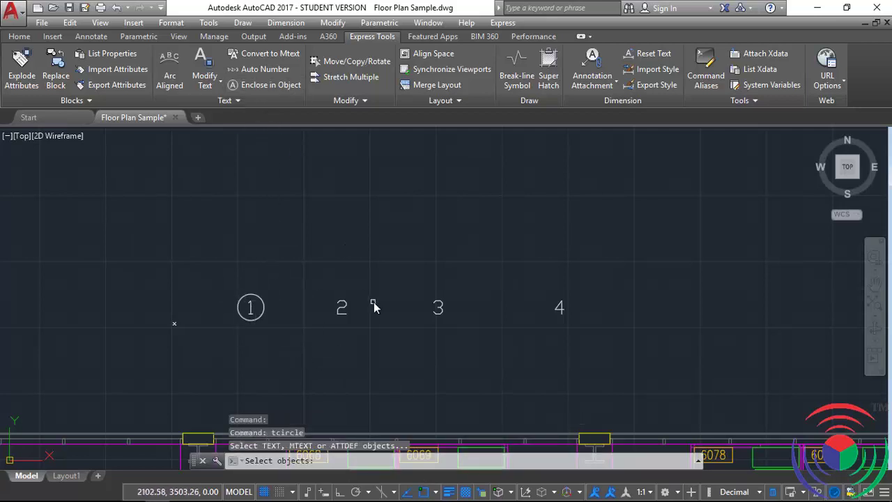
click(344, 310)
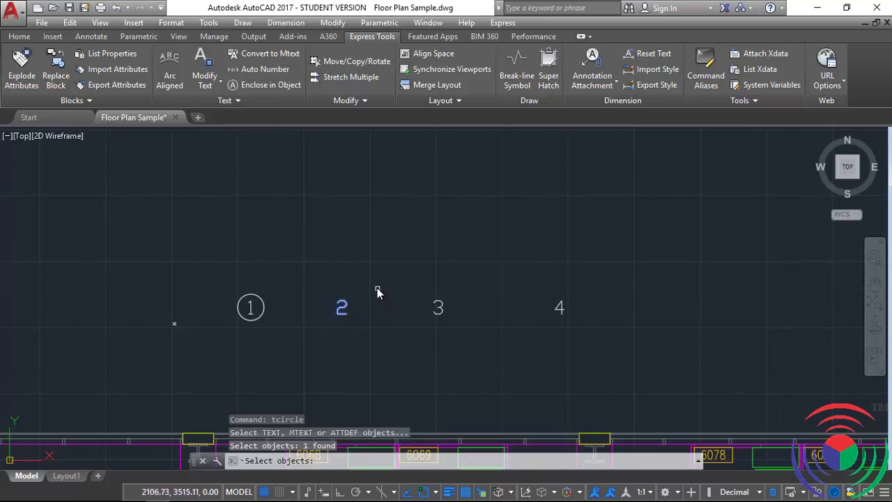
key(Return)
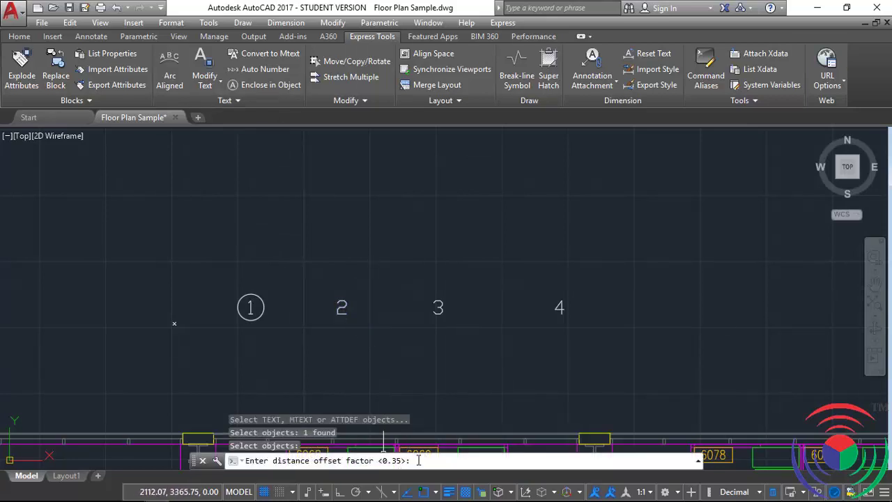
key(Return)
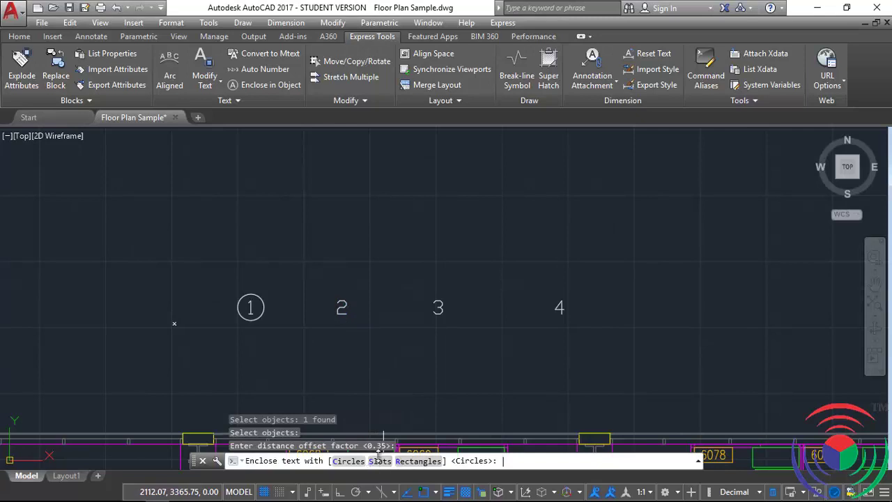
click(380, 460)
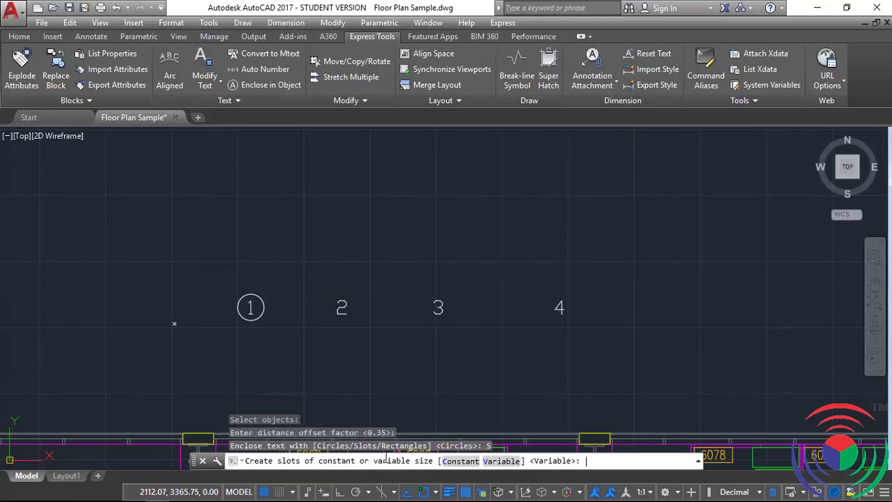
key(Return)
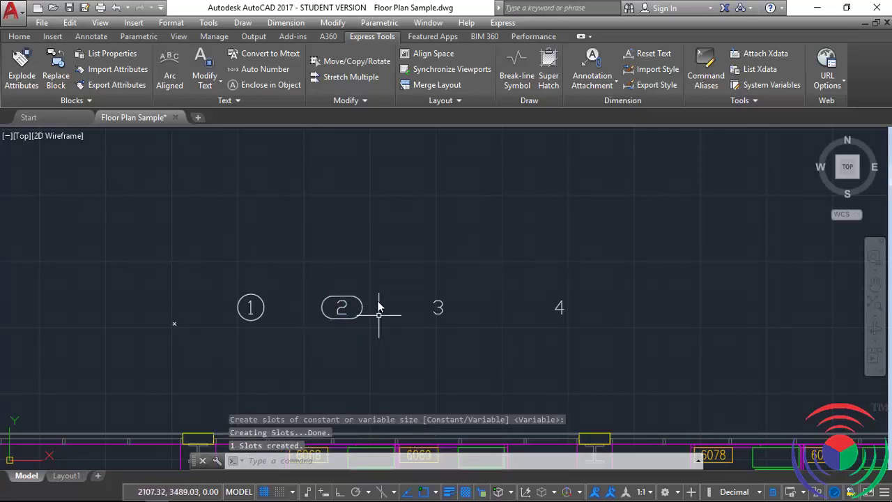
Enclose label 3 in a variable-size rectangle at the default offset
click(270, 84)
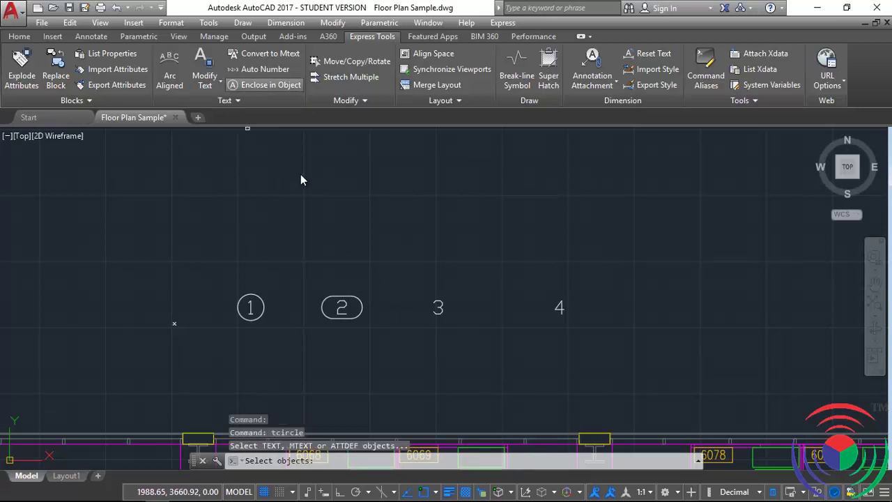
click(436, 307)
key(Return)
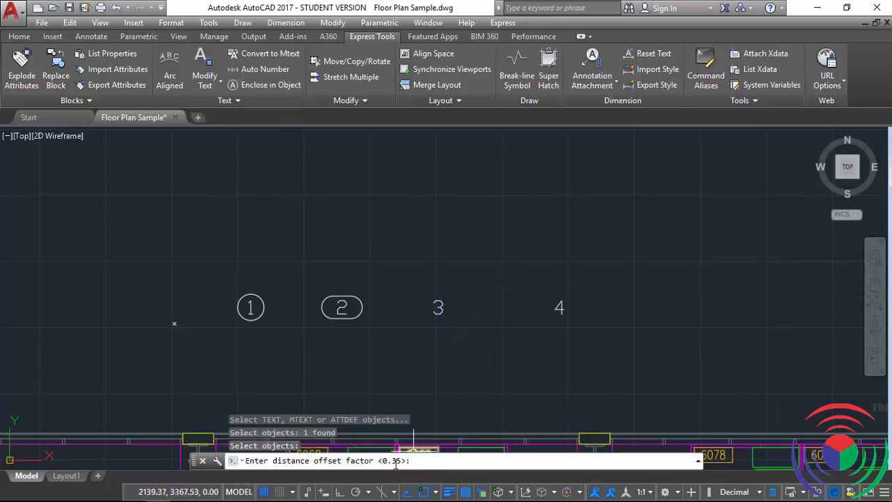
key(Return)
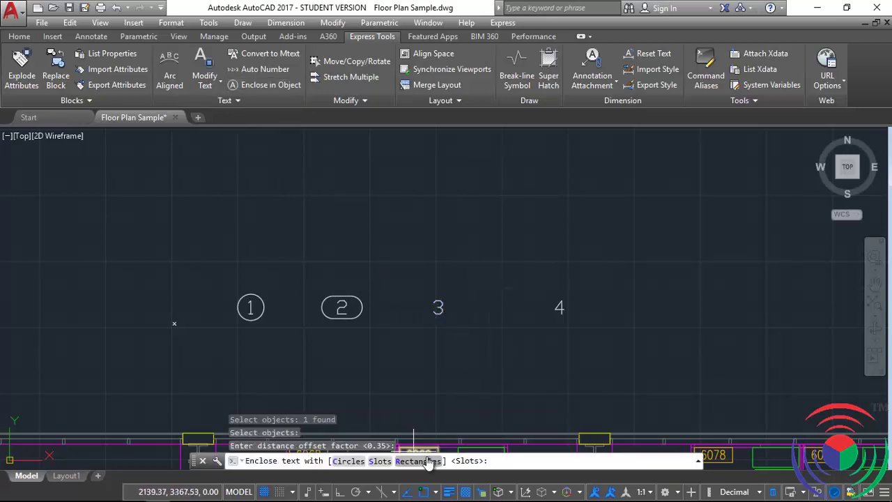
click(418, 461)
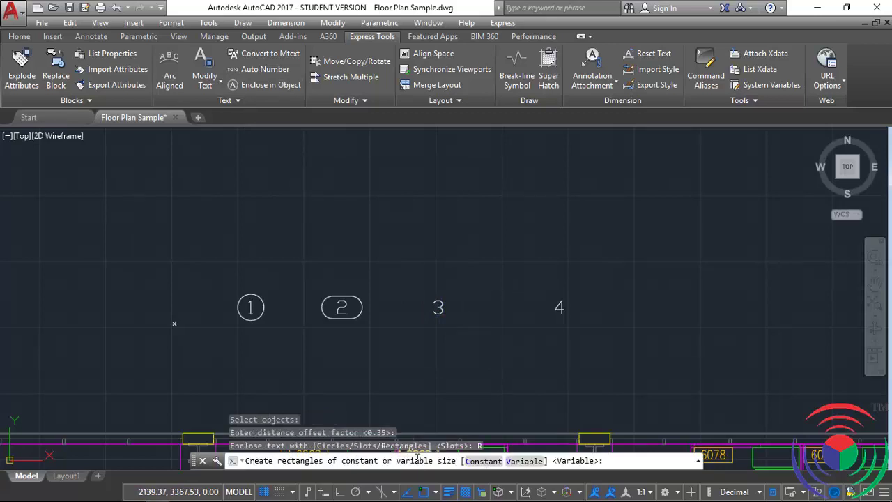
key(Return)
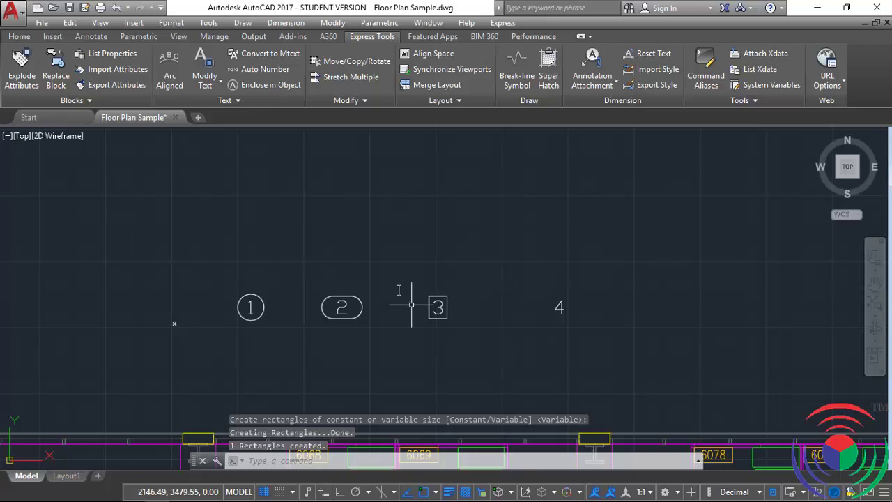
middle_drag(420, 223, 346, 241)
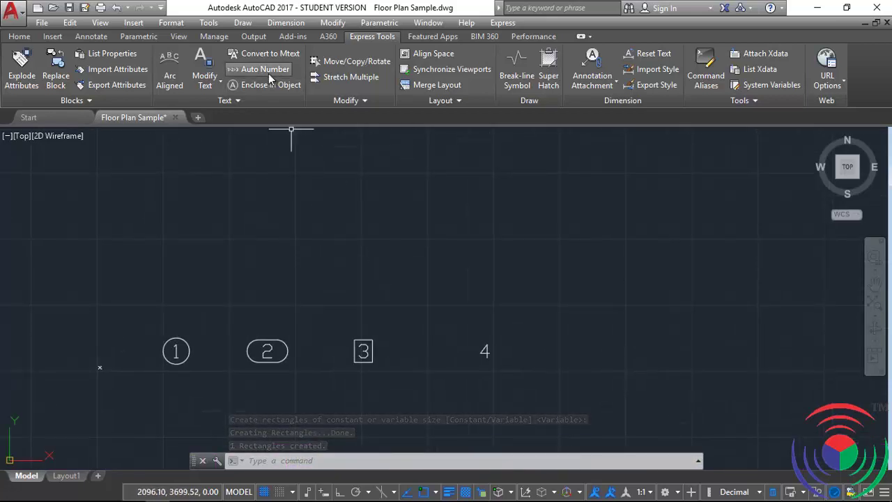
Start single-line text in an empty area with default height and rotation
middle_drag(390, 221, 419, 335)
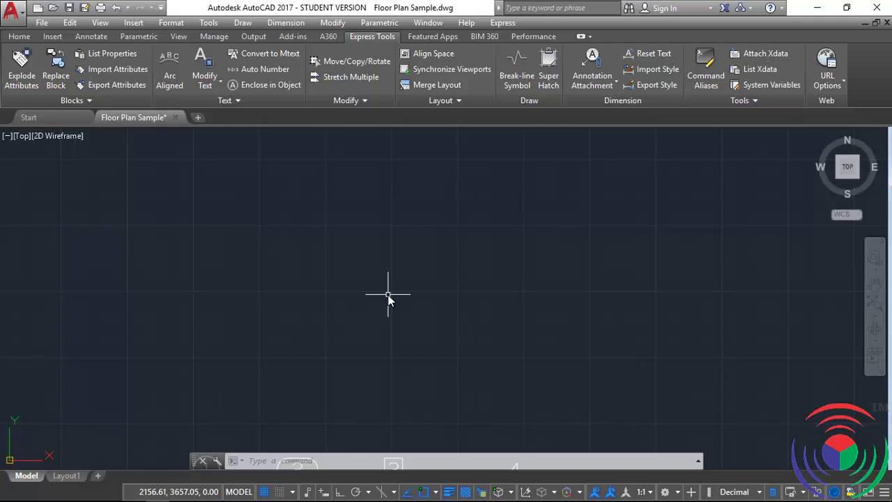
middle_drag(387, 294, 351, 305)
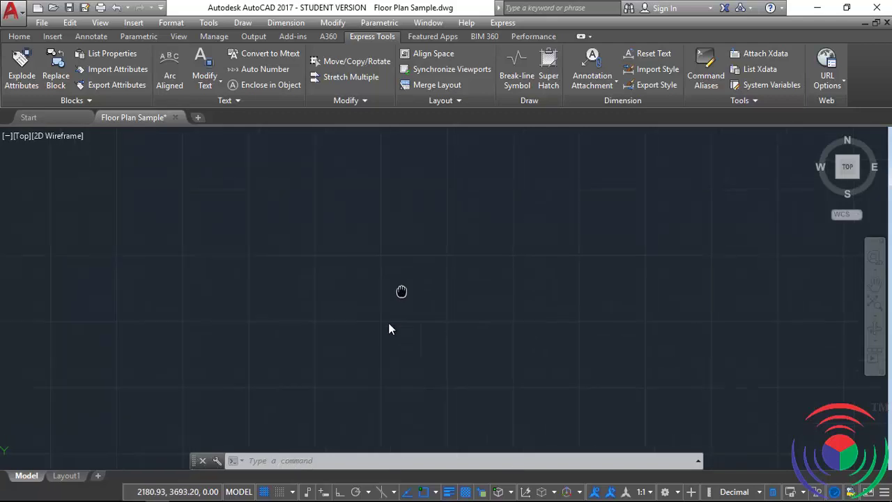
click(19, 36)
click(252, 86)
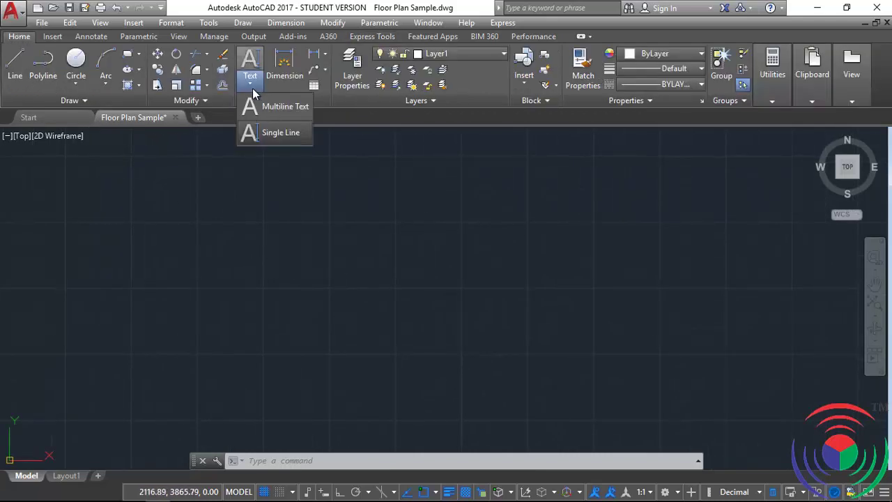
click(278, 133)
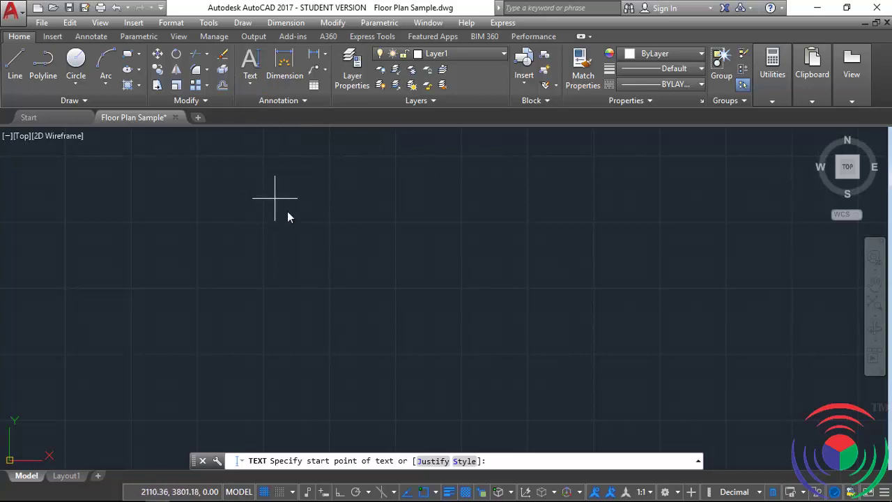
middle_drag(282, 209, 272, 289)
click(248, 168)
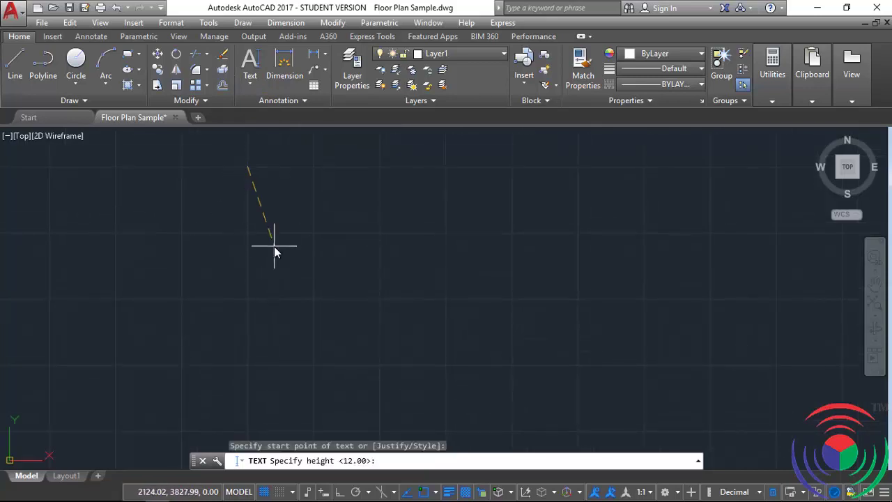
key(Return)
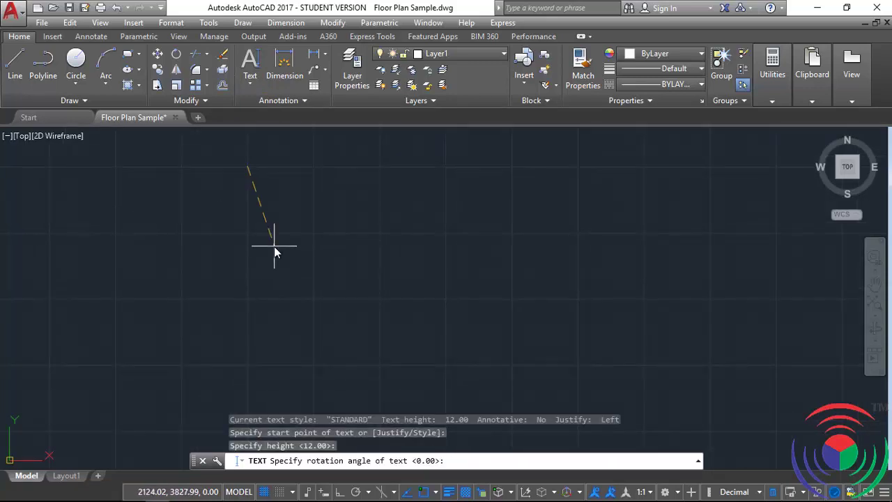
key(Return)
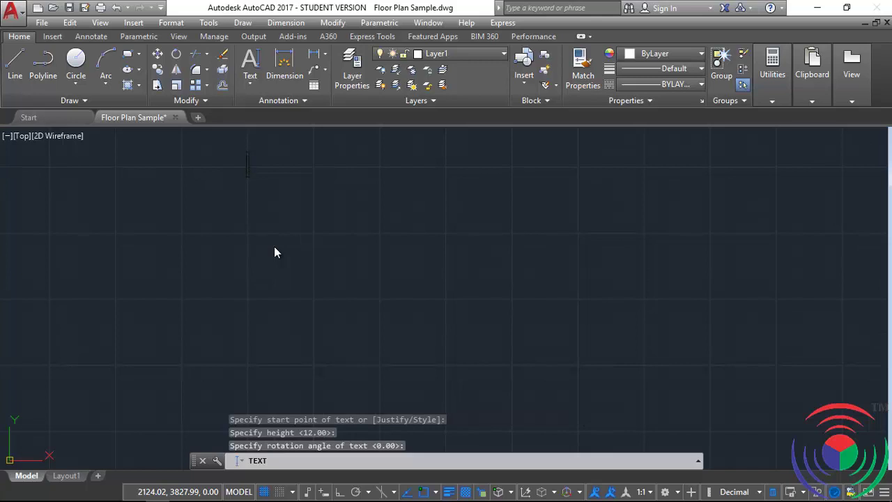
Type the first five rows: ats jknasdkjfs, jknsdkhj, skjdhiubjg, jasjnjsag, amsdbjonsag
text(ats jknasdkjfs)
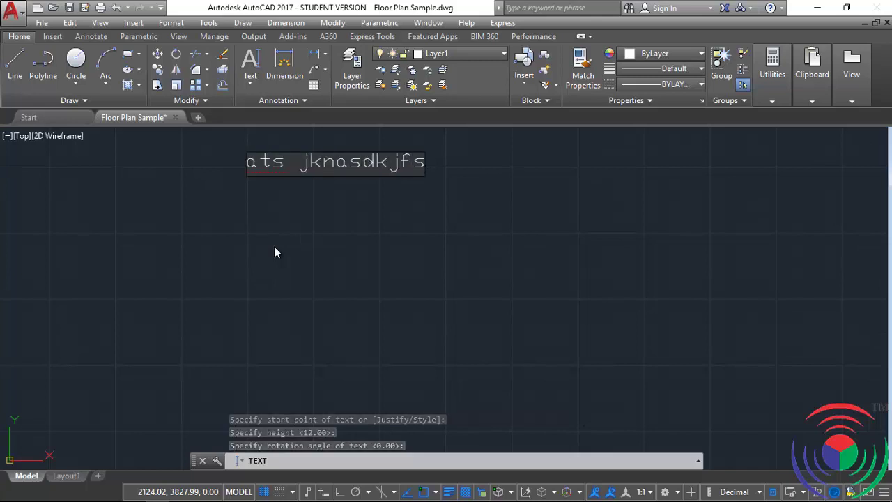
key(Return)
text(jknsdkhj)
key(Return)
text(skjdhiu)
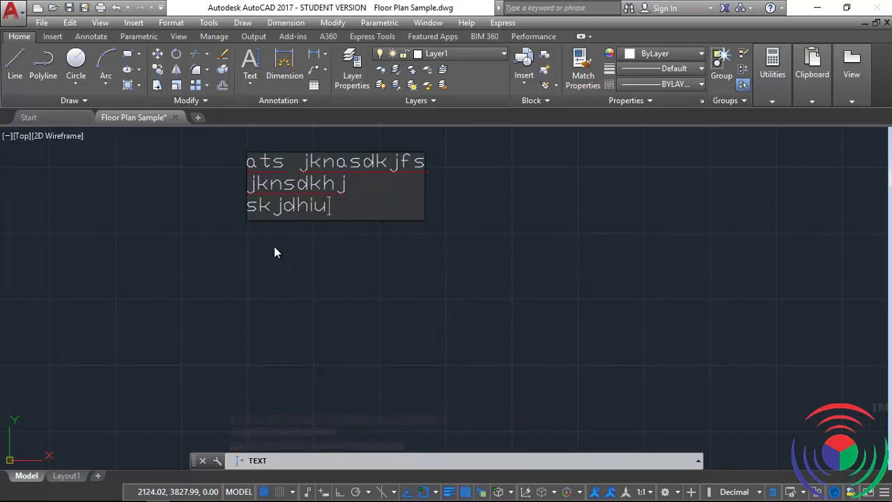
text(bjg)
key(Return)
text(jasjnjsag)
key(Return)
text(a)
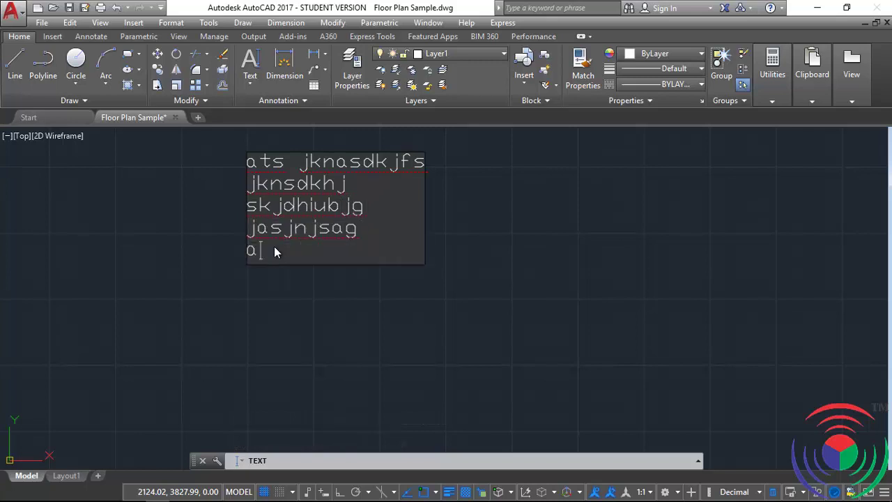
text(msdbjonsag)
key(Return)
Type the last five rows: amsndojasig, as,mdnjoasg, amsngojsdnfi, mdnfokndkg, m,dfnoikmng
text(amsndojasig)
key(Return)
text(a)
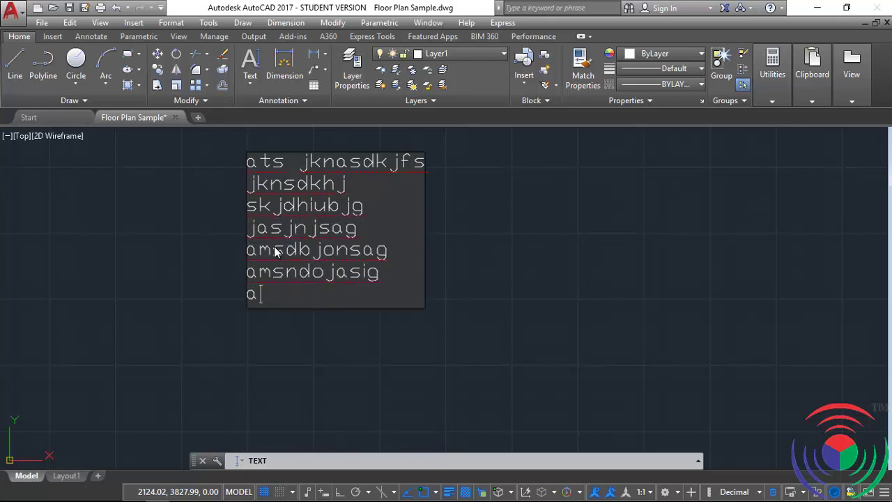
text(s,mdnjoasg)
key(Return)
text(amsngojsdnfi)
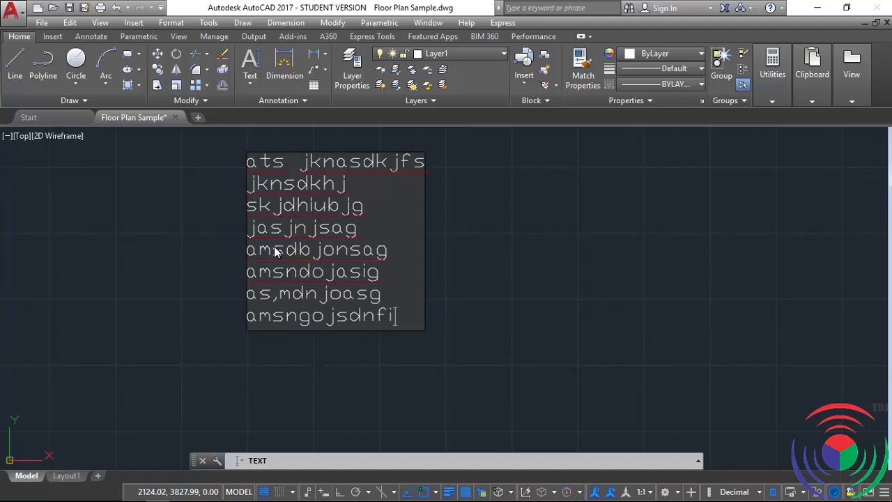
key(Return)
text(mdnfokndkg)
key(Return)
text(m,dfnoikmng)
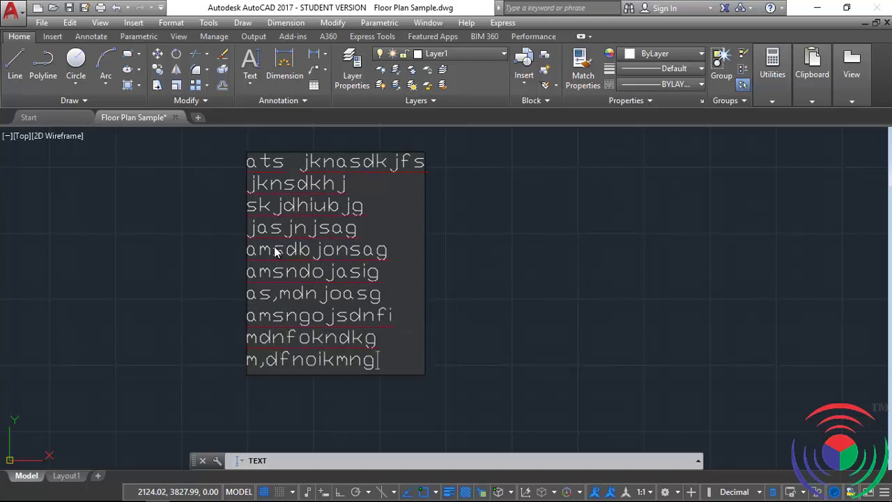
key(Return)
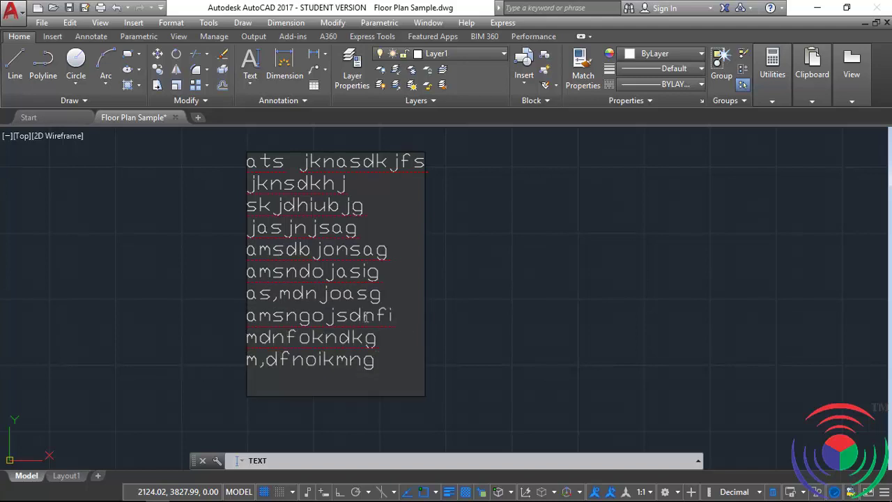
click(457, 285)
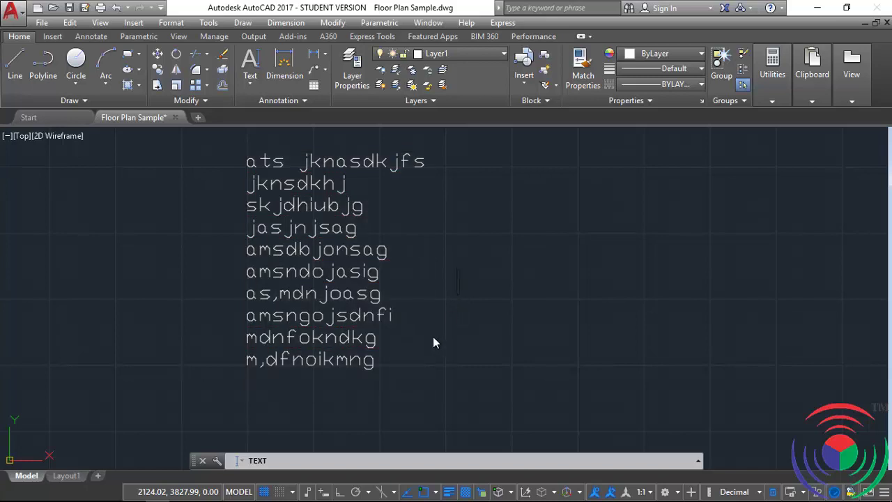
End text entry and test grip-moving the bottom row m,dfnoikmng to the right
key(Return)
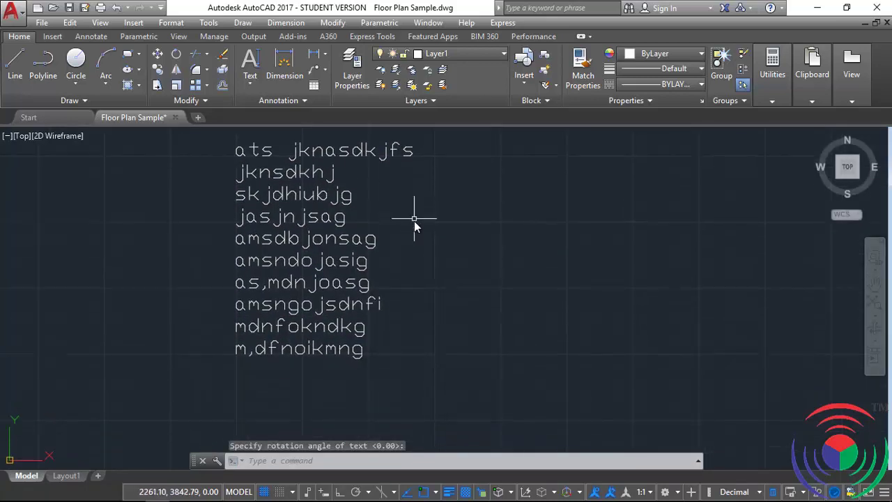
click(250, 87)
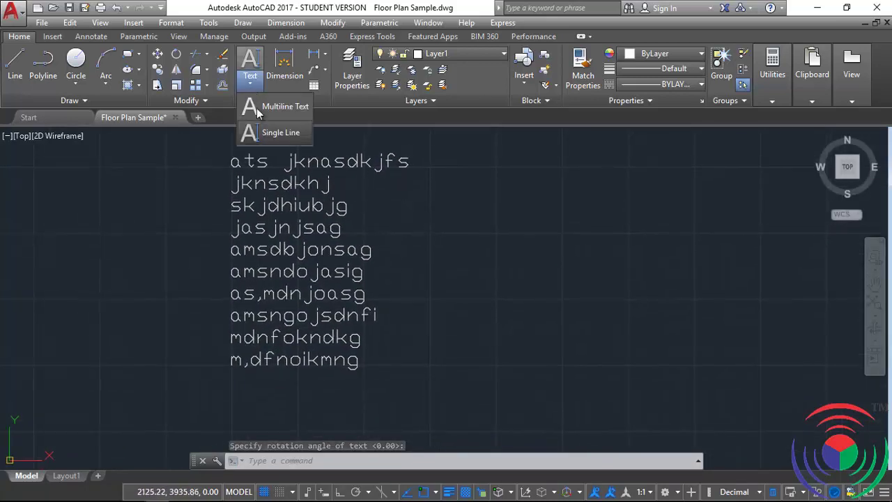
key(Escape)
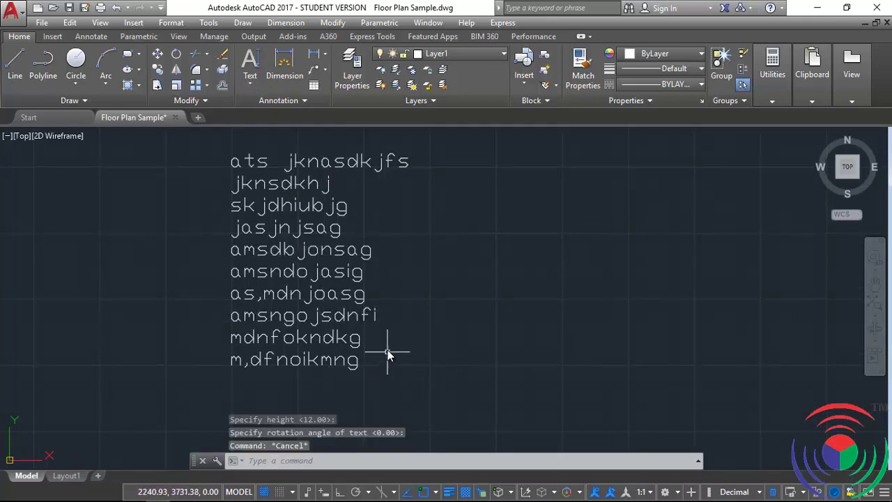
click(299, 363)
click(232, 363)
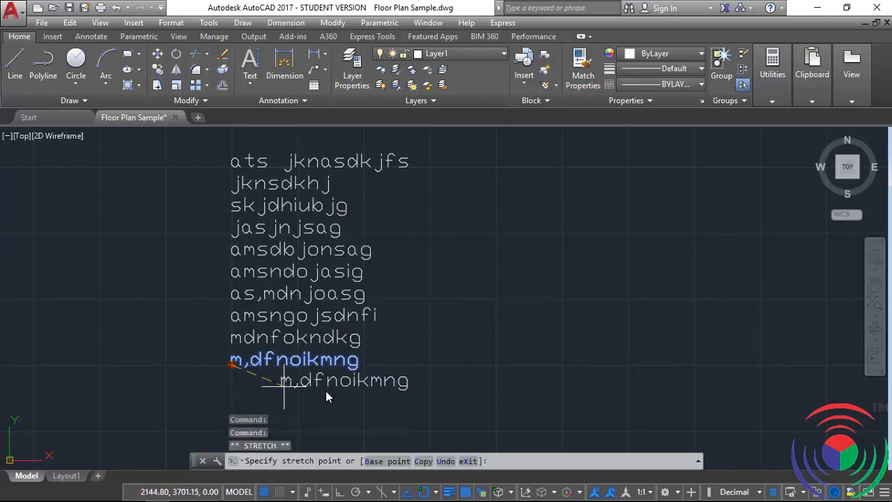
click(541, 231)
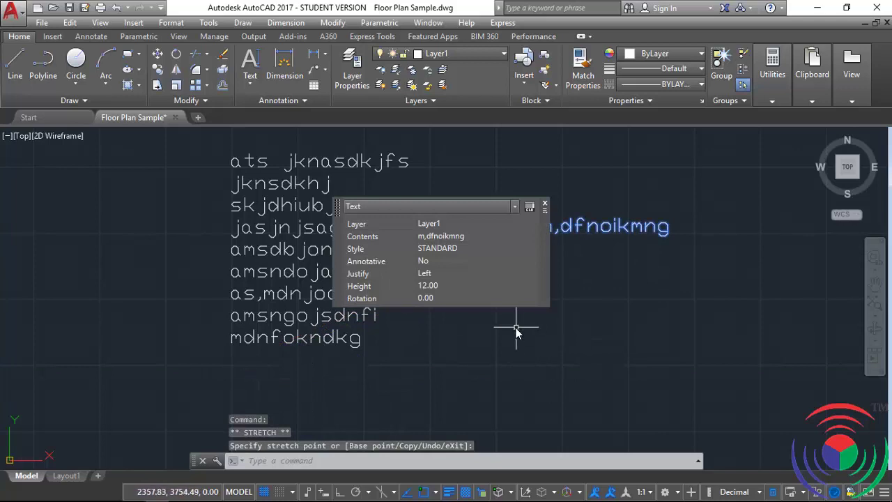
key(Escape)
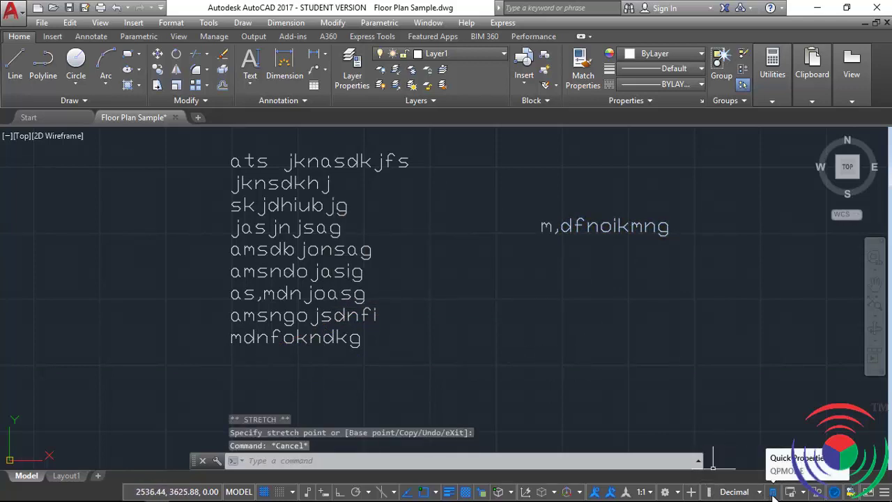
Turn off Quick Properties, test-move rows m,dfnoikmng and amsdbjonsag, then undo the moves
click(772, 495)
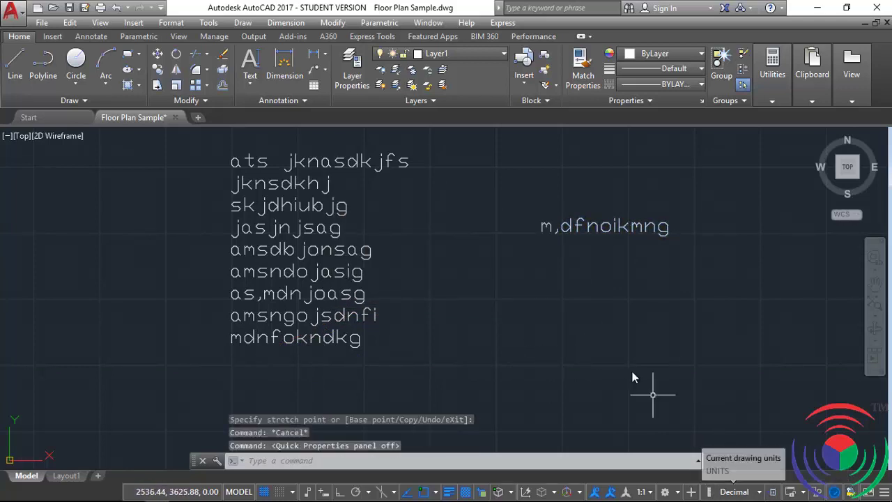
click(541, 230)
click(541, 230)
click(625, 197)
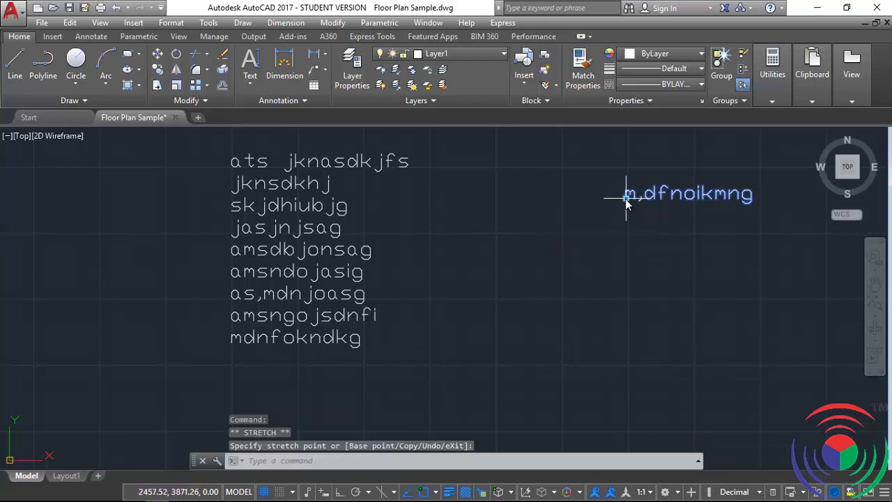
click(340, 253)
click(233, 253)
click(89, 187)
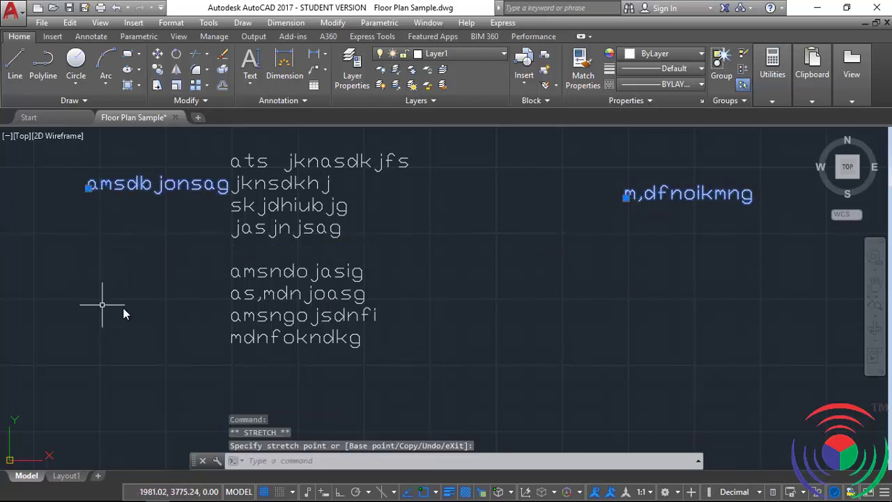
key(ctrl+z)
key(ctrl+z)
key(ctrl+z)
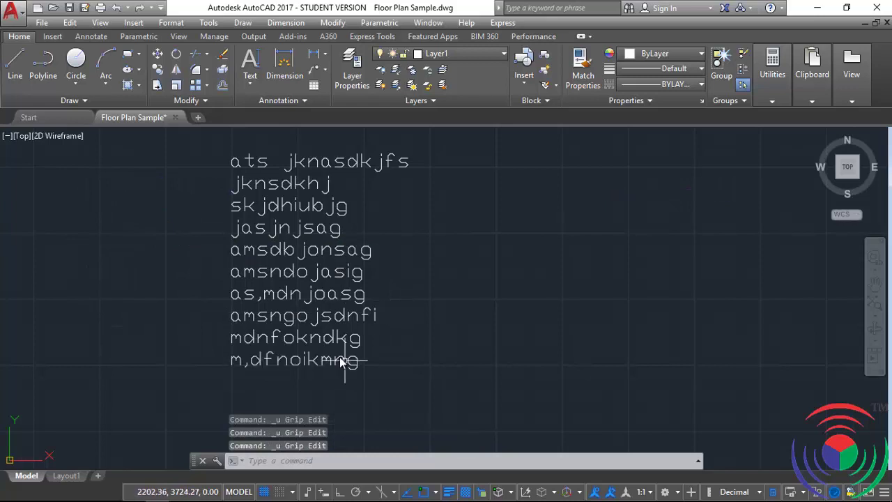
Delete the bottom row m,dfnoikmng, restore it with undo, and switch to Express Tools
click(353, 369)
key(Delete)
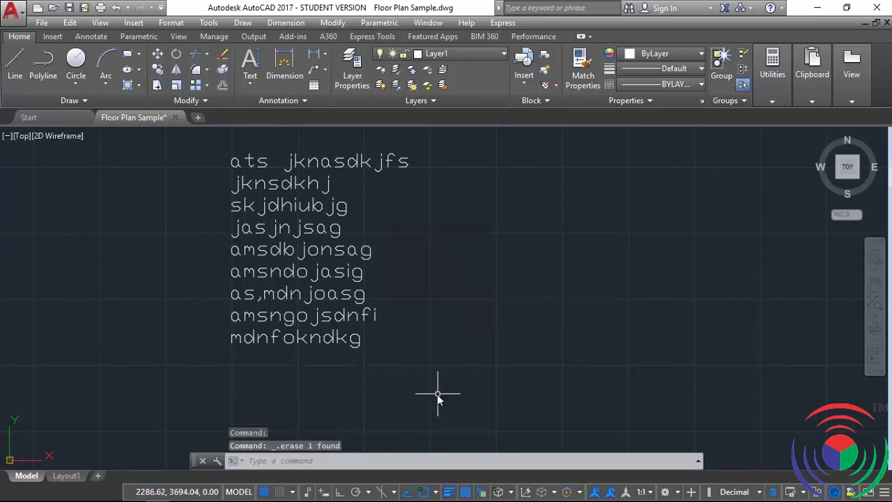
key(ctrl+z)
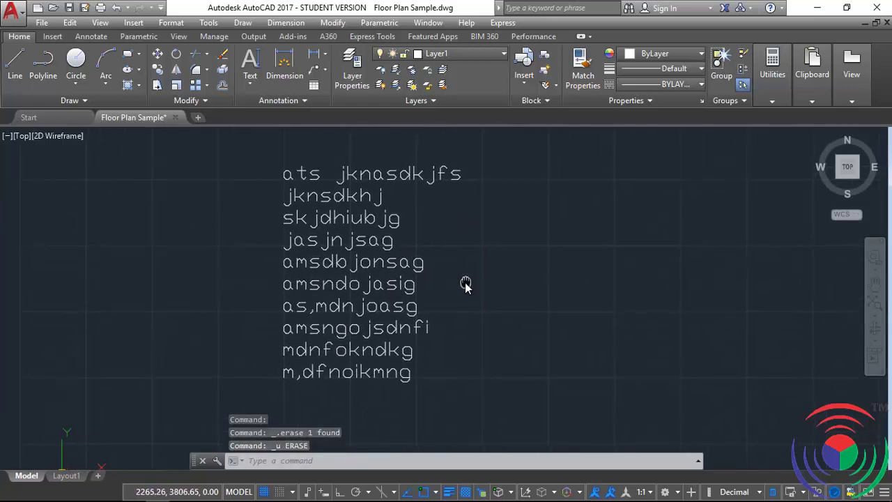
middle_drag(377, 242, 428, 254)
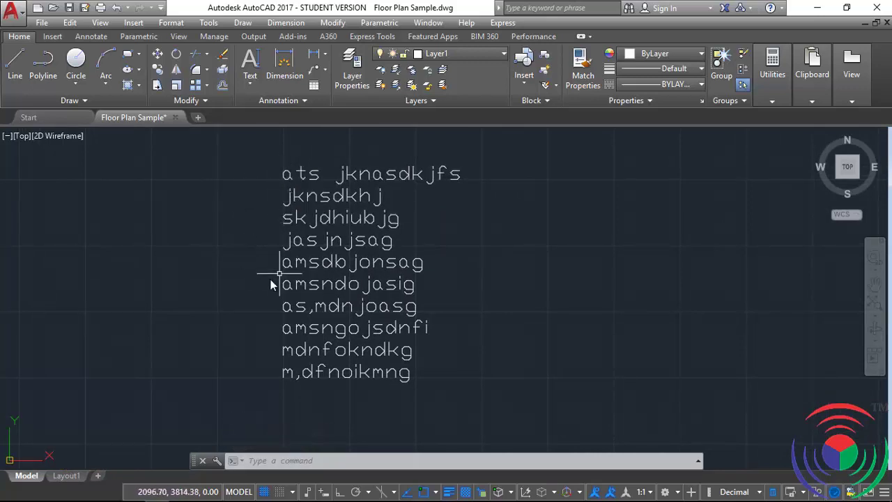
click(360, 40)
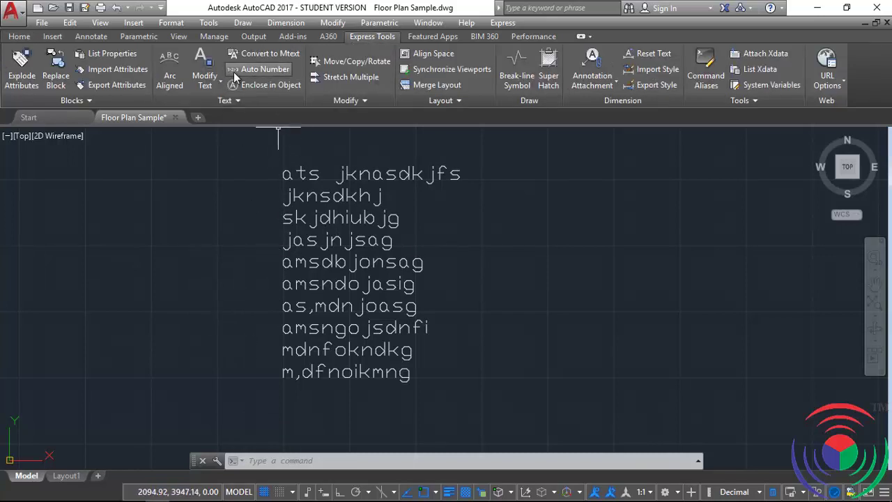
Run Auto Number and window-select all ten text rows for numbering
click(265, 71)
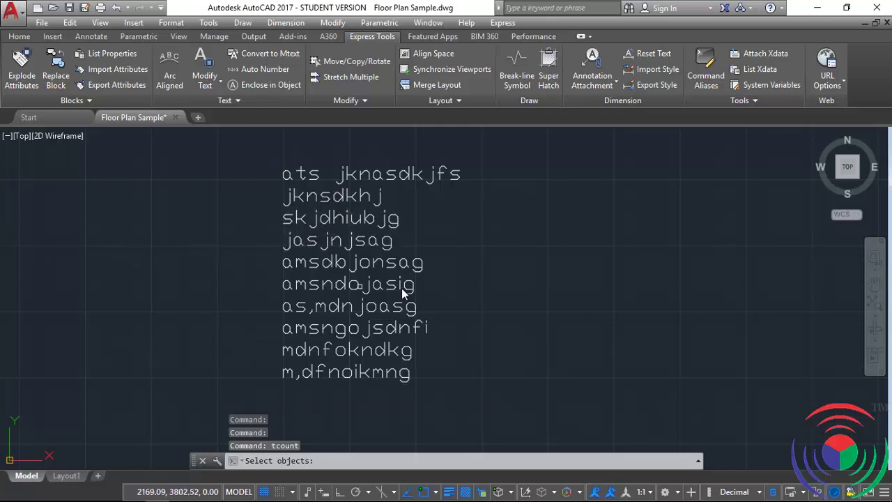
click(483, 155)
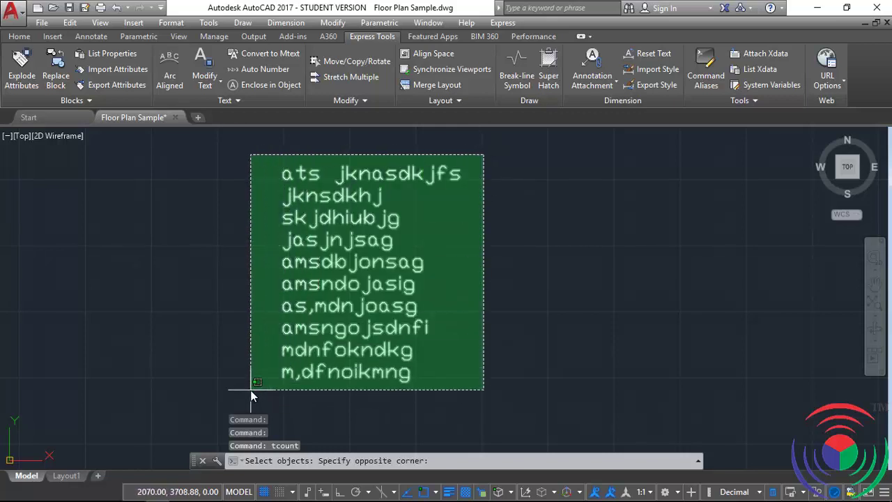
click(251, 390)
key(Return)
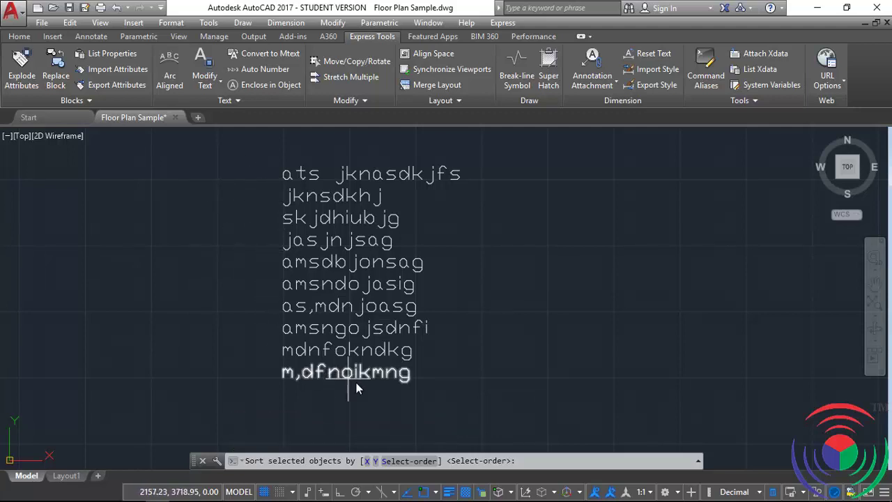
Sort rows by Y and enter start 2, increment 2, correcting a mistyped 2,1
click(375, 461)
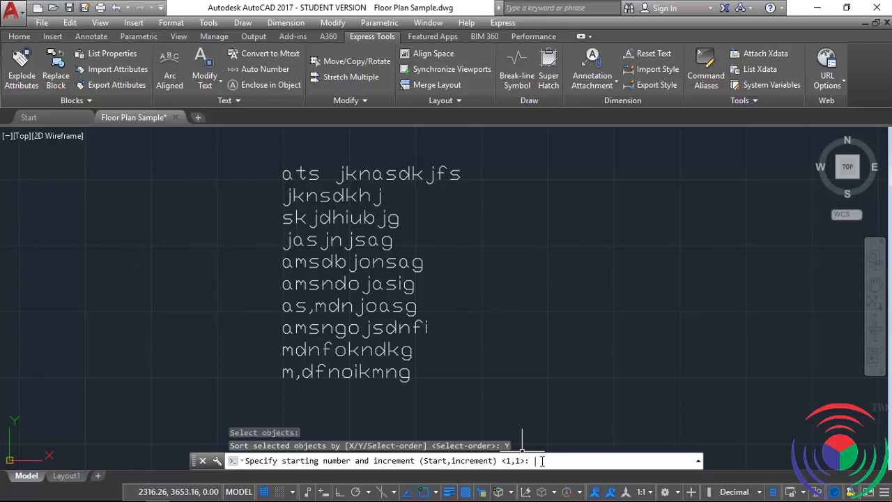
text(2)
text(,1)
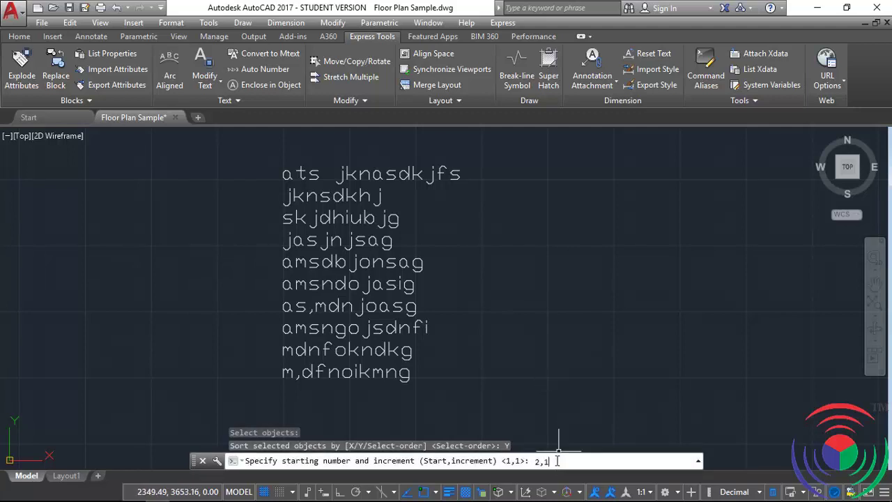
key(BackSpace)
text(2)
Accept 2,2 and place the numbers as prefixes before each text row
key(Return)
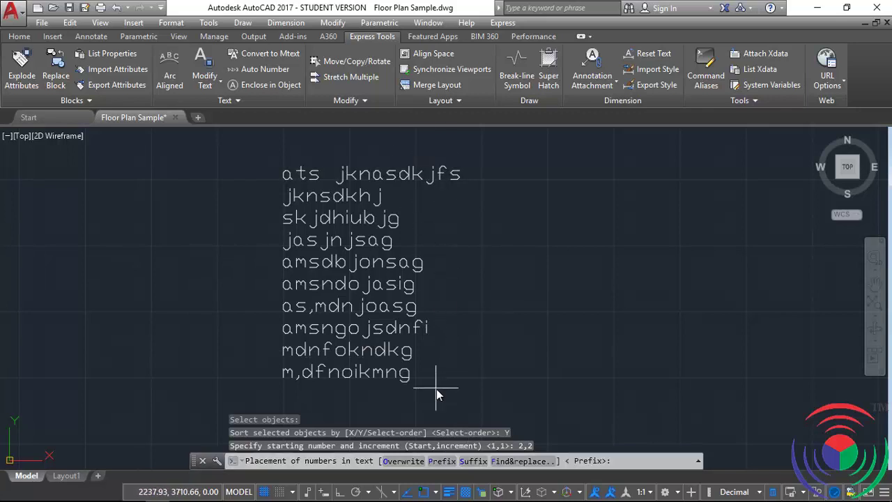
click(441, 461)
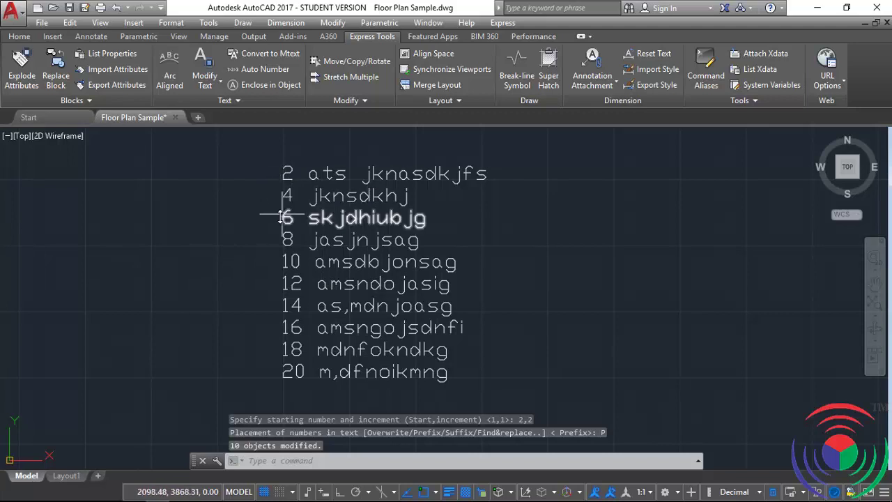